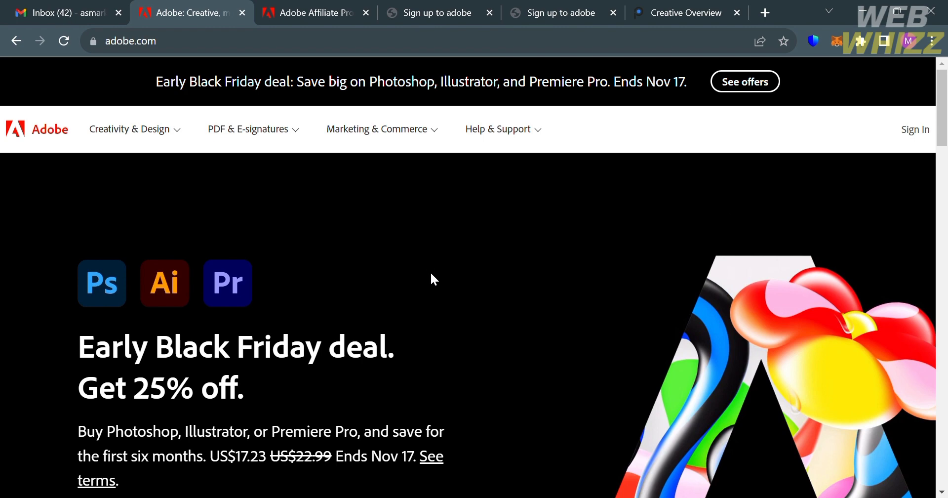
Scroll through the adobe.com homepage offer cards and back up to the hero
scroll(431, 279, down, 1)
scroll(431, 279, up, 1)
scroll(431, 274, down, 1)
scroll(431, 274, down, 5)
scroll(432, 274, down, 5)
scroll(431, 274, down, 3)
scroll(437, 280, down, 3)
scroll(437, 281, down, 1)
scroll(436, 281, down, 2)
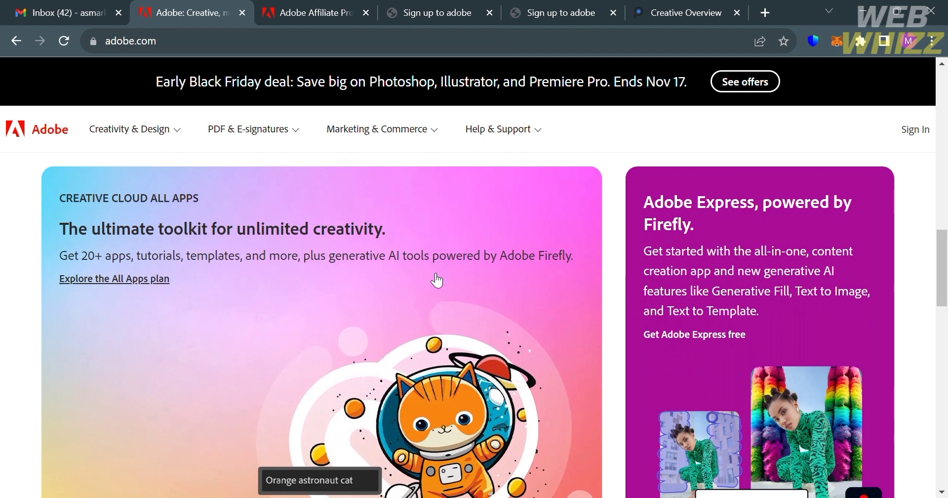
scroll(437, 281, down, 2)
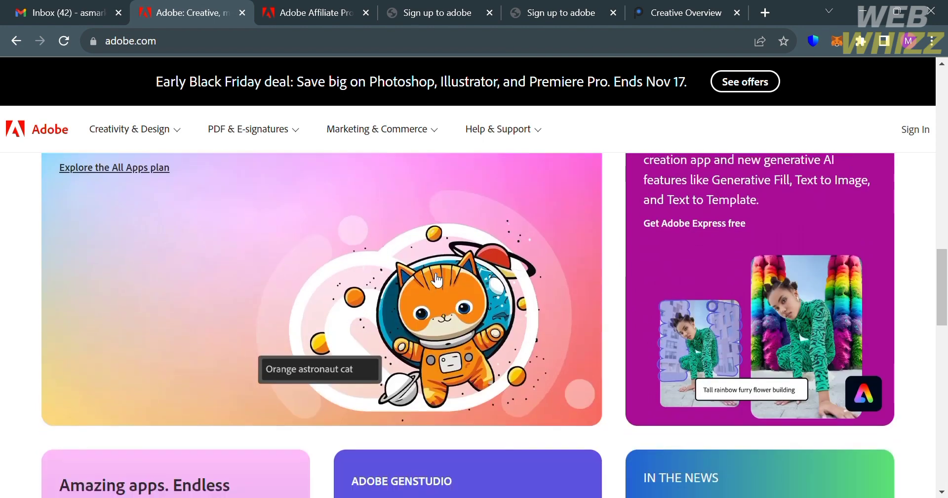
scroll(436, 281, down, 3)
scroll(437, 281, down, 1)
scroll(437, 281, down, 1)
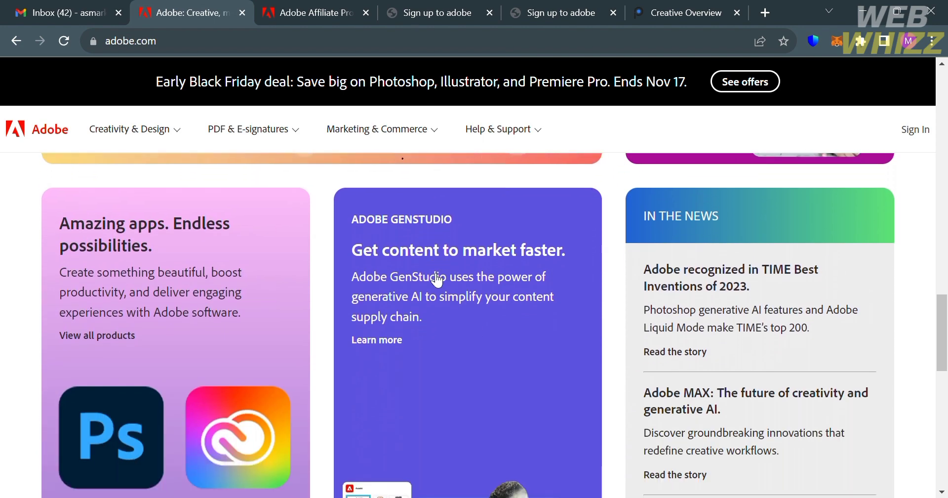
scroll(437, 281, down, 2)
scroll(437, 281, down, 1)
scroll(437, 280, down, 1)
scroll(436, 281, down, 3)
scroll(439, 281, up, 1)
scroll(439, 280, up, 6)
scroll(439, 281, up, 4)
scroll(437, 280, up, 3)
scroll(437, 280, up, 4)
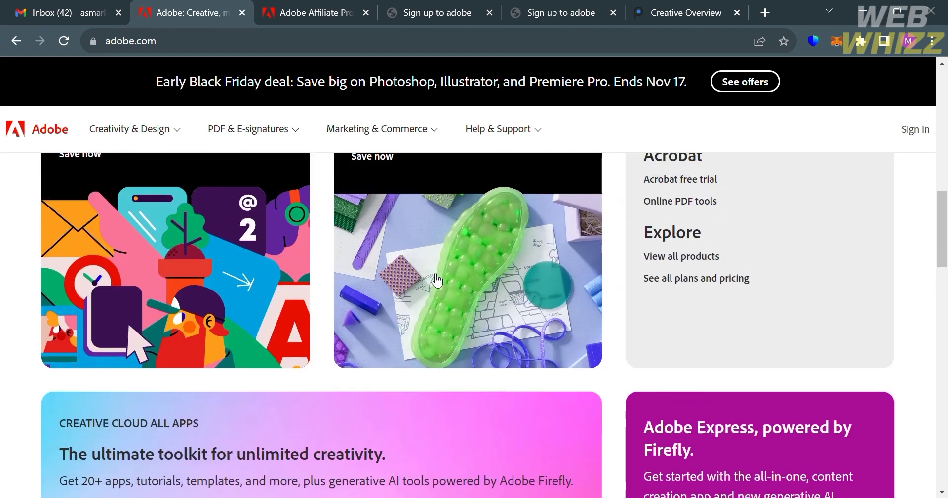
scroll(436, 280, up, 6)
scroll(435, 279, up, 5)
scroll(433, 280, up, 3)
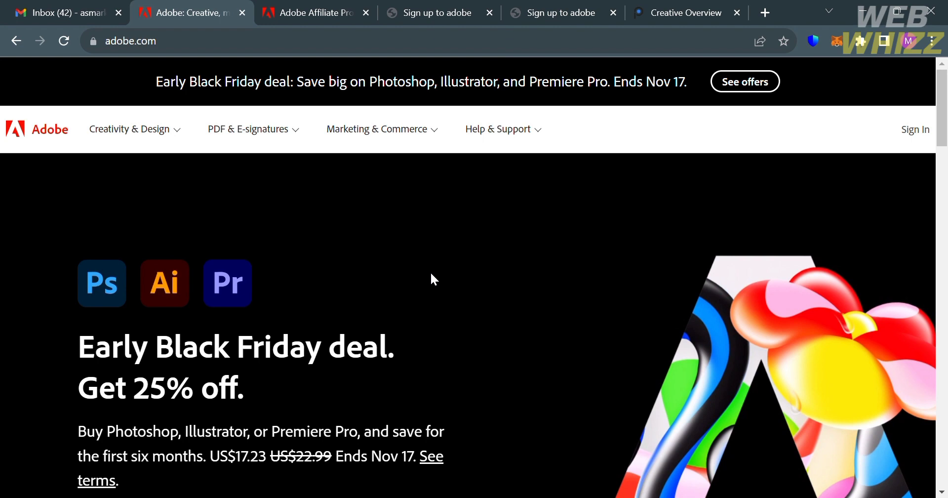
Scroll down to the footer's Shop for, Support, Resources and Adobe Account links
scroll(432, 274, down, 2)
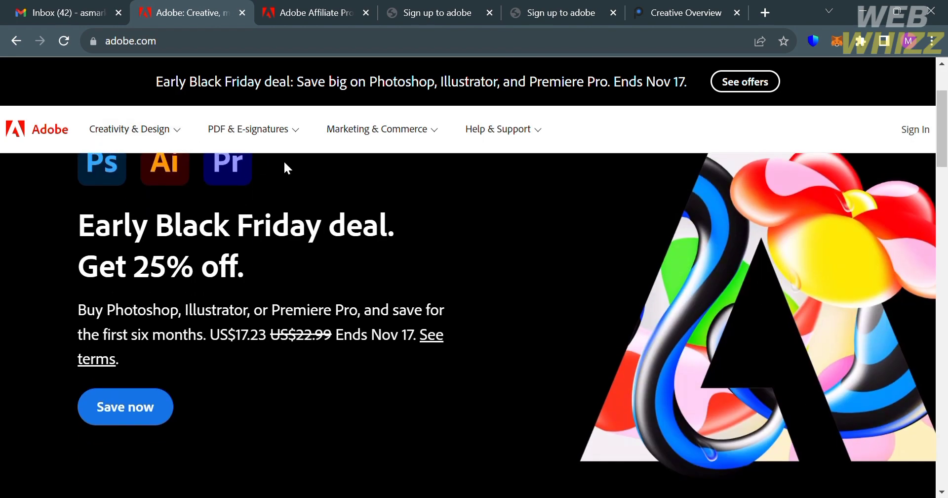
scroll(459, 210, down, 5)
scroll(459, 211, down, 10)
scroll(459, 210, down, 10)
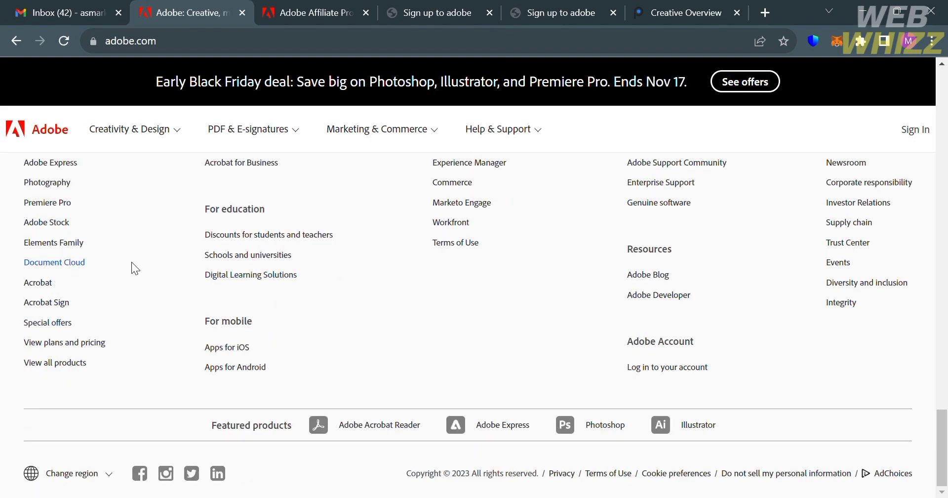
scroll(132, 267, up, 1)
scroll(133, 269, up, 1)
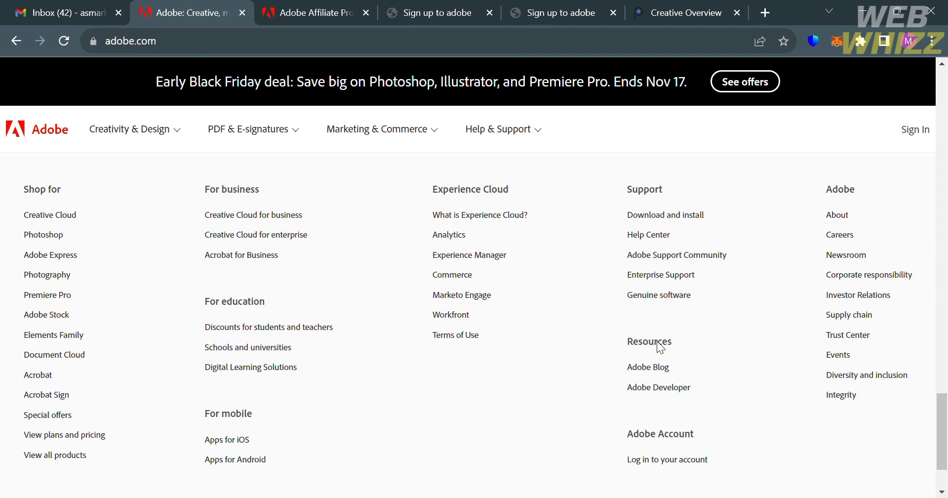
View the Affiliate Program page's partner benefits and Creative Cloud and Adobe Stock commissions
click(316, 11)
scroll(447, 225, up, 15)
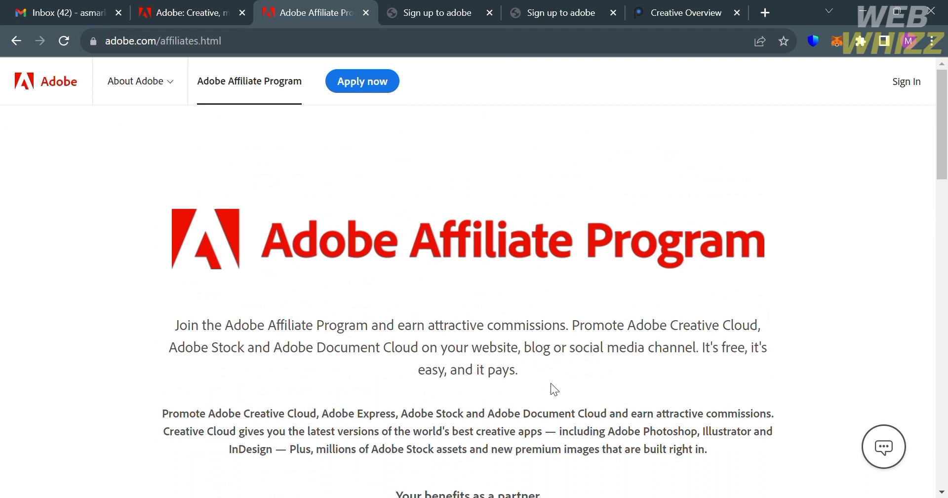
scroll(553, 389, down, 2)
scroll(550, 383, down, 1)
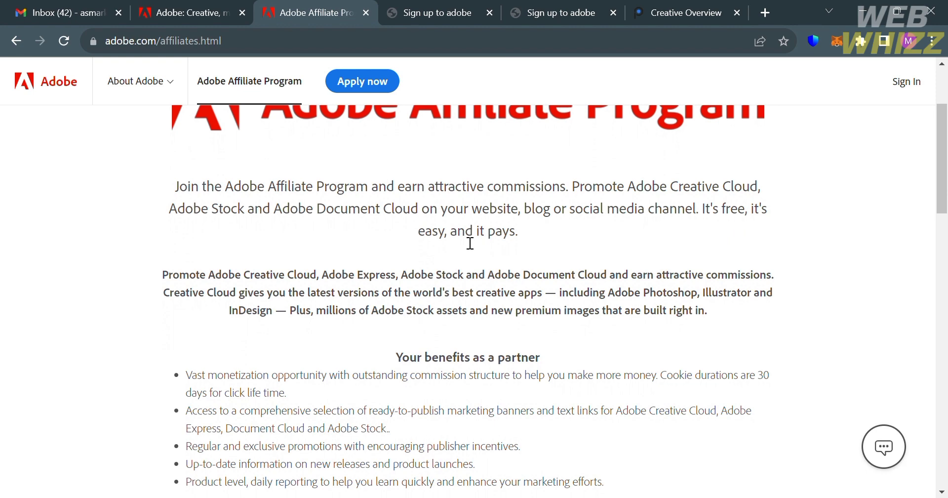
scroll(304, 354, down, 2)
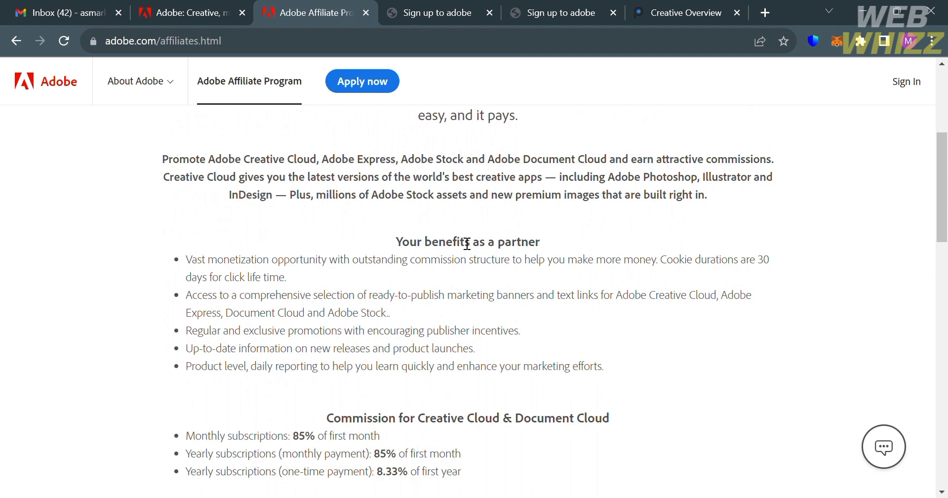
scroll(661, 327, down, 2)
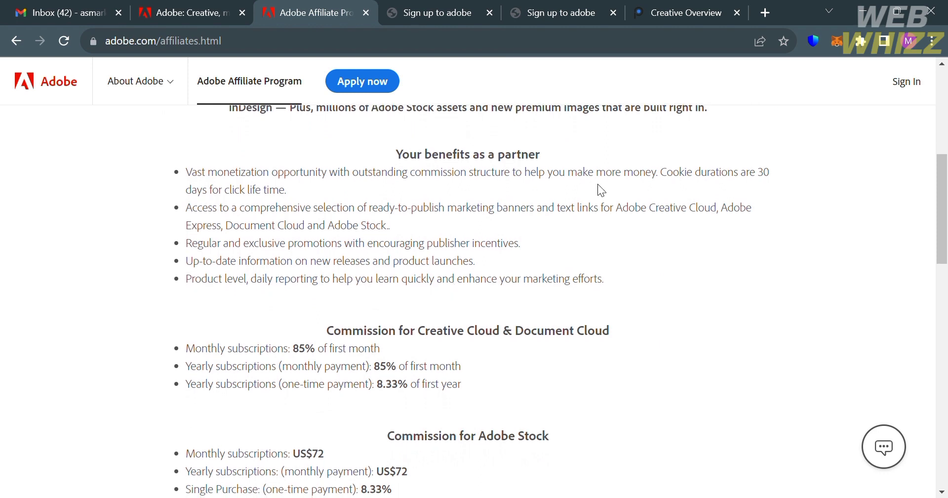
Scroll through the commission and customer benefits sections to the Partnerize partnership note
scroll(734, 232, down, 1)
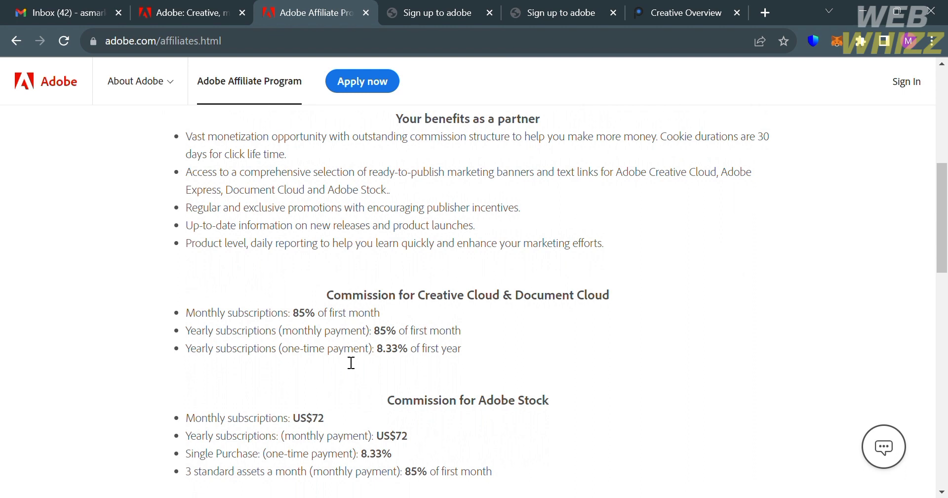
scroll(348, 361, down, 1)
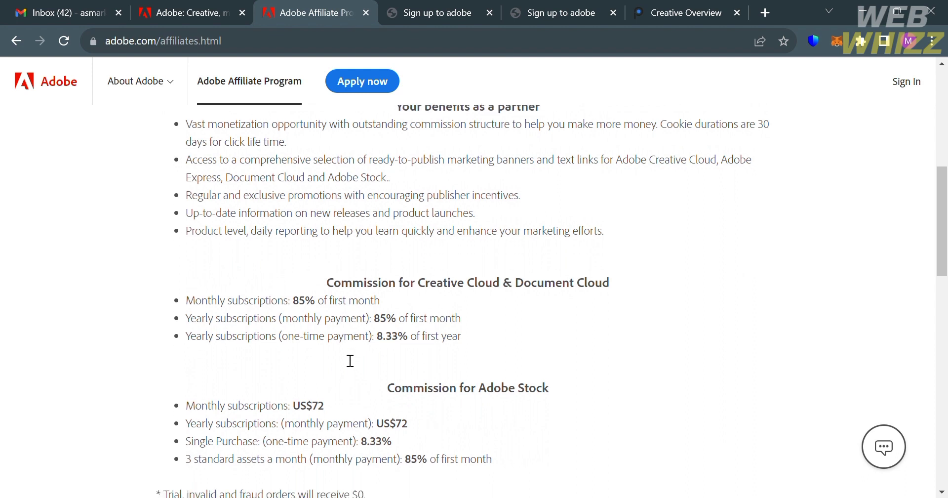
scroll(340, 356, down, 1)
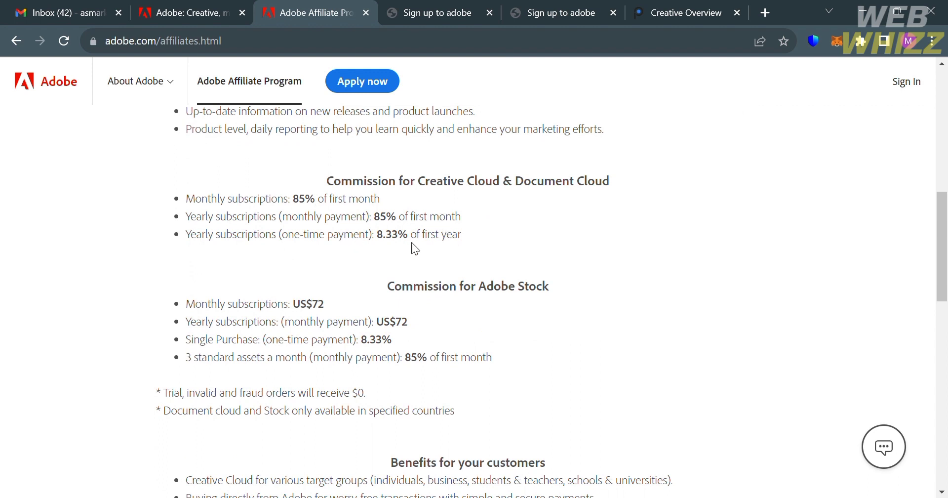
scroll(504, 270, down, 2)
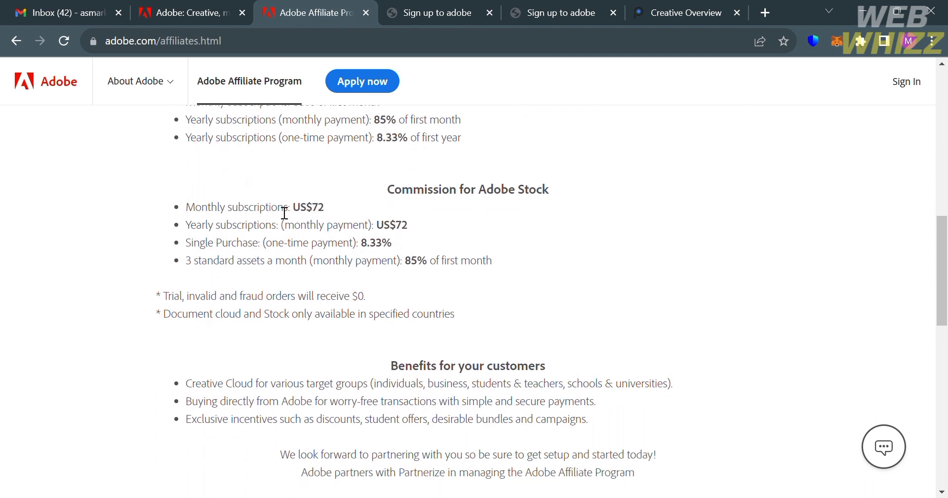
scroll(508, 260, down, 1)
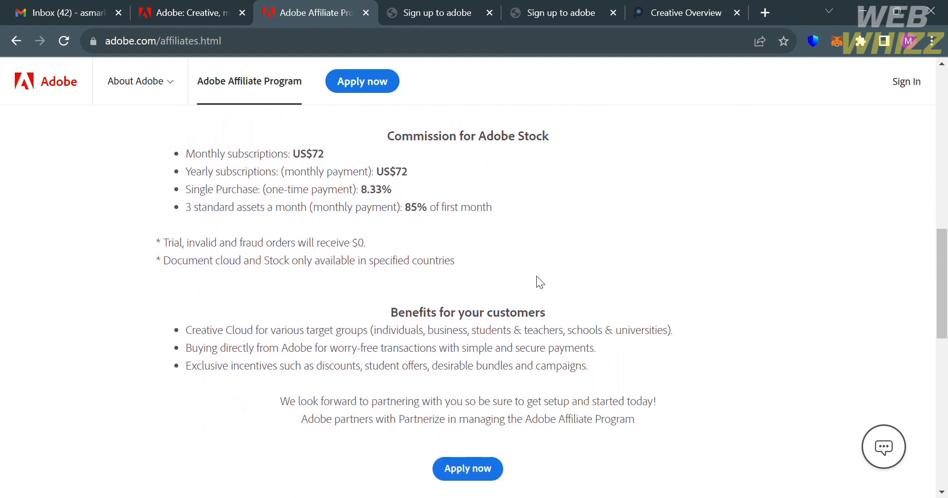
scroll(536, 276, down, 3)
scroll(536, 276, up, 1)
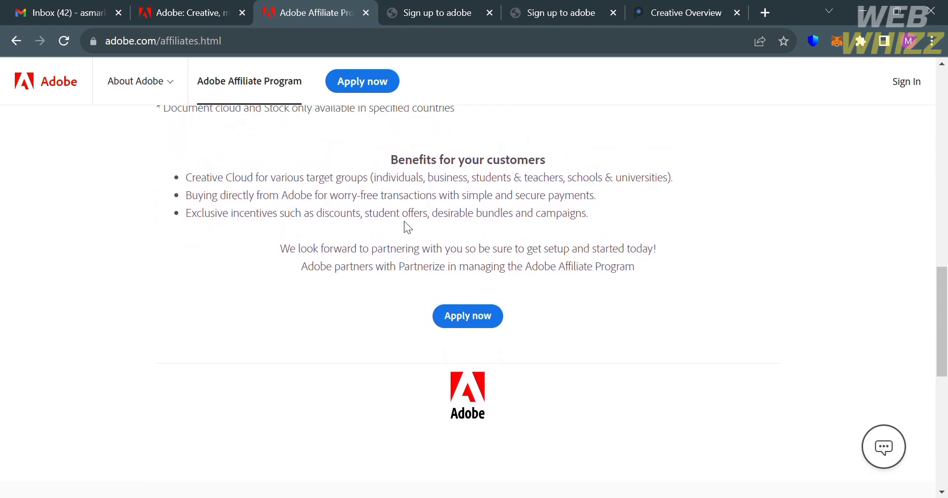
scroll(603, 252, up, 1)
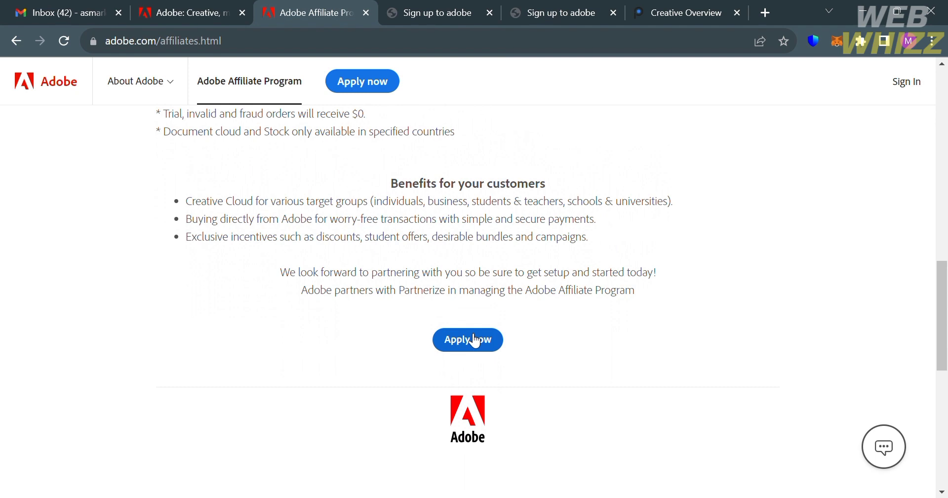
On the Partnerize signup's Extras & terms step, pass the hCaptcha check and submit
click(462, 11)
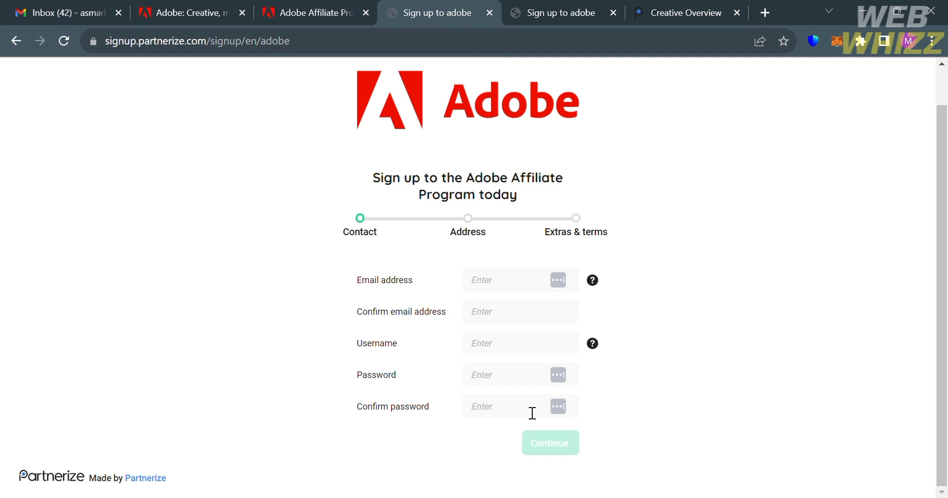
click(550, 6)
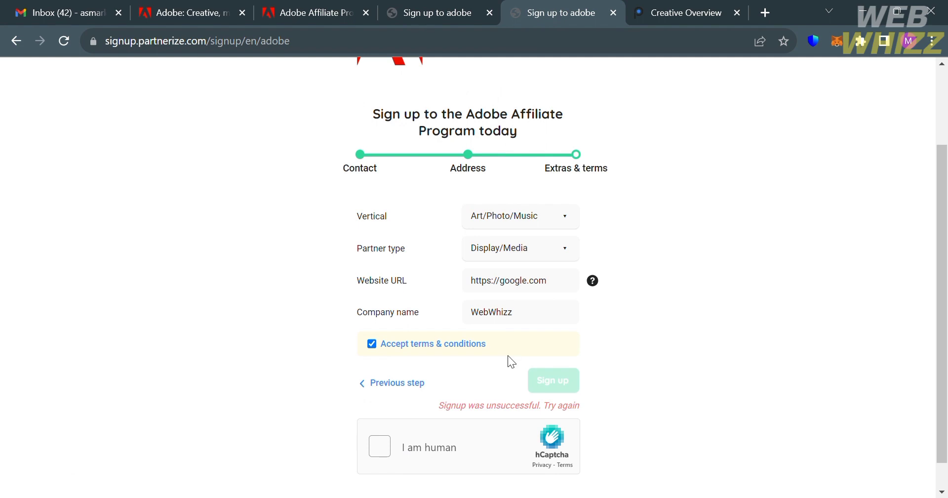
click(380, 445)
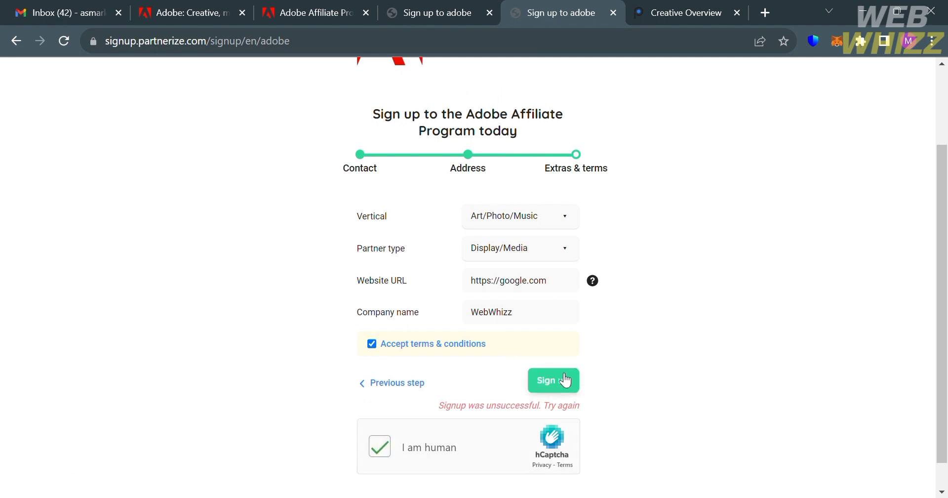
click(560, 383)
click(561, 383)
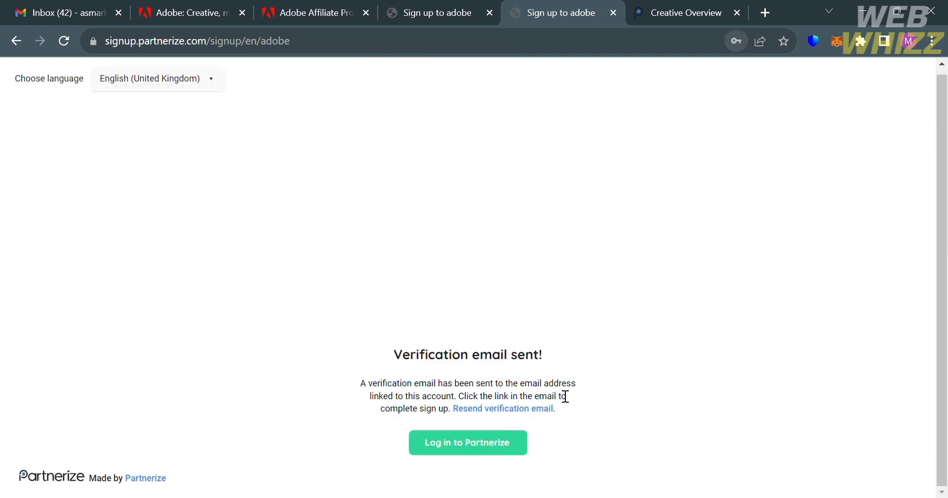
Highlight and then deselect the 'Verification email sent!' explanation text
drag(565, 396, 633, 416)
click(633, 416)
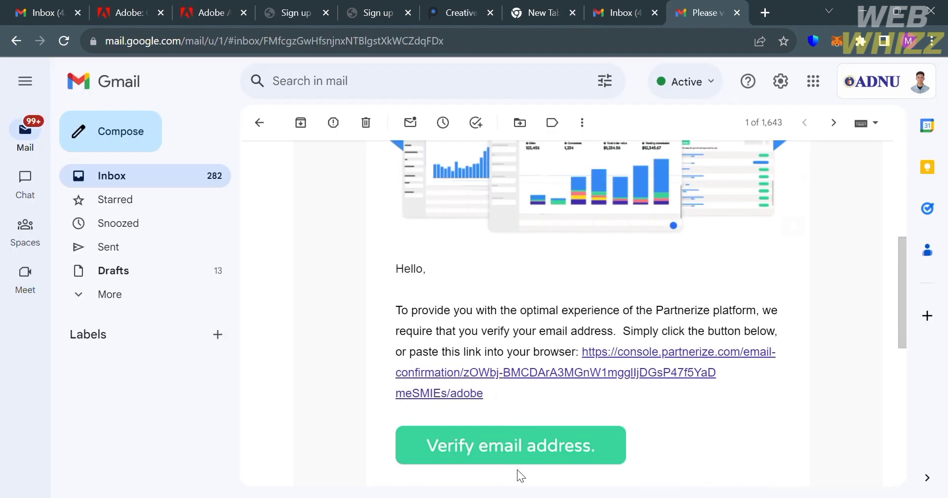
Scroll the Partnerize email to the line about what verifying unlocks
scroll(517, 472, down, 1)
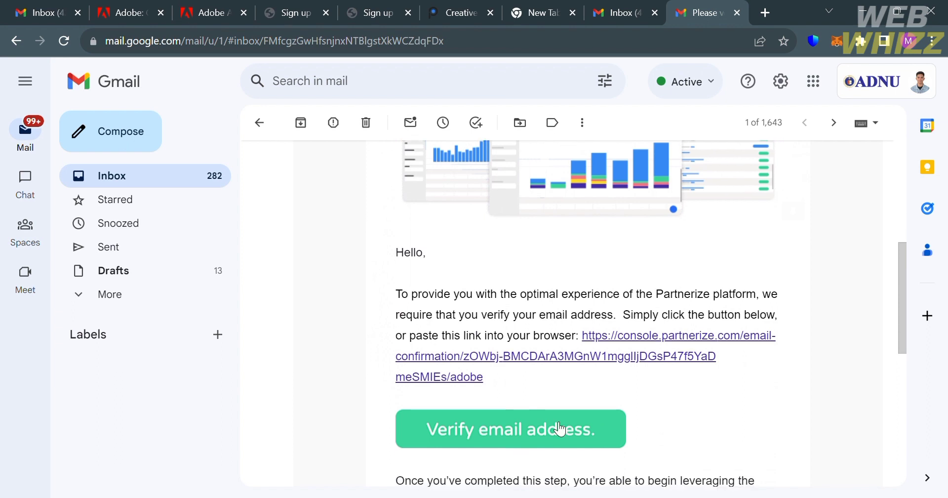
Confirm the email address and continue into the Partnerize publisher dashboard
click(637, 363)
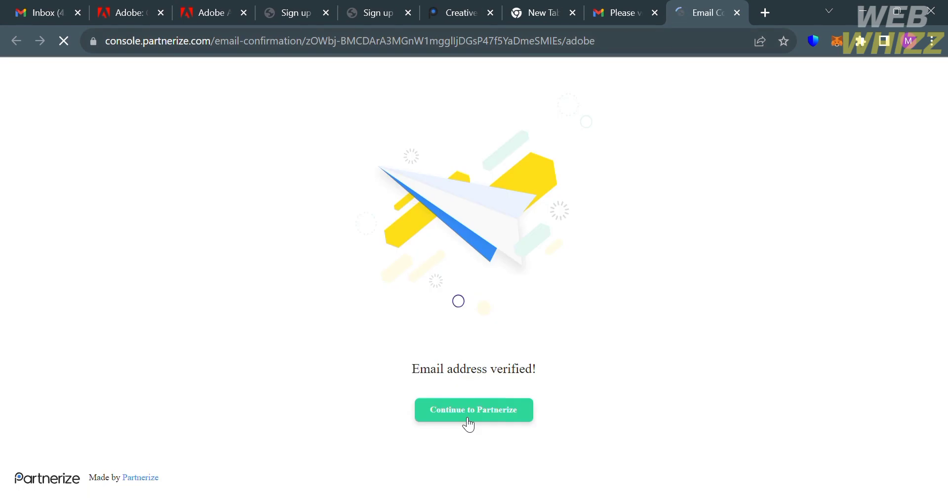
click(464, 416)
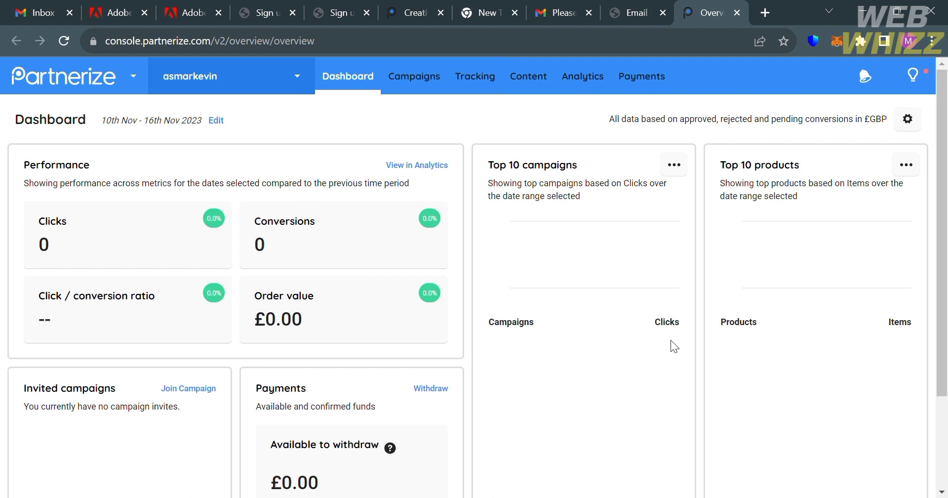
scroll(675, 345, down, 1)
scroll(674, 346, down, 1)
scroll(675, 345, up, 1)
scroll(674, 346, up, 1)
Review the dashboard panels showing zero clicks and conversions, no invites and £0.00 funds
scroll(395, 316, down, 2)
scroll(400, 321, up, 2)
scroll(385, 317, down, 1)
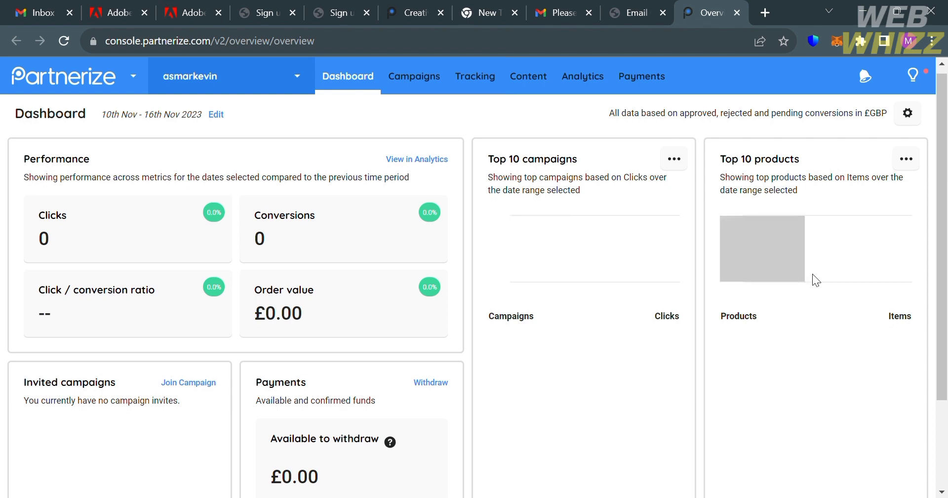
scroll(297, 413, down, 1)
scroll(297, 412, down, 1)
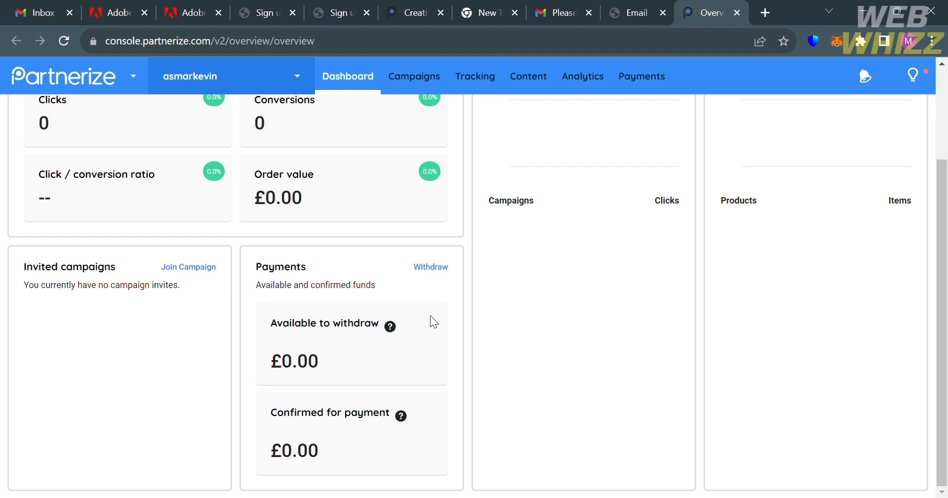
scroll(433, 321, up, 3)
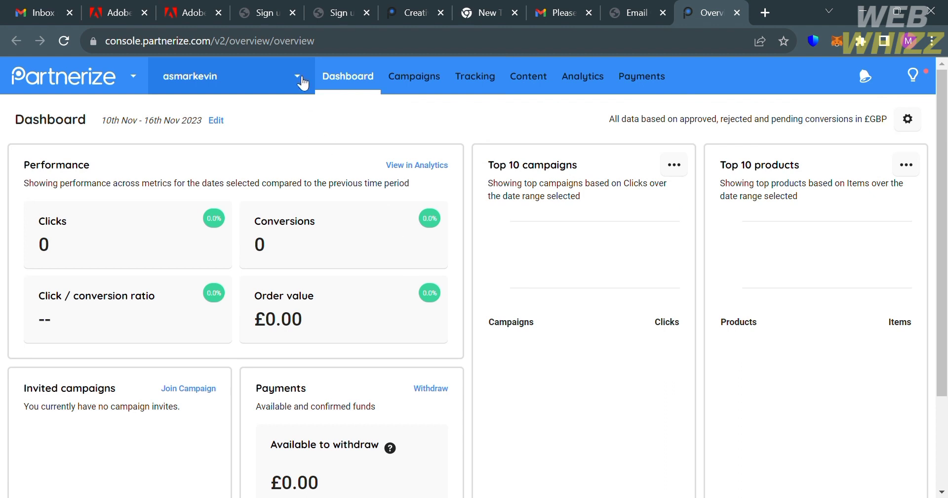
click(297, 76)
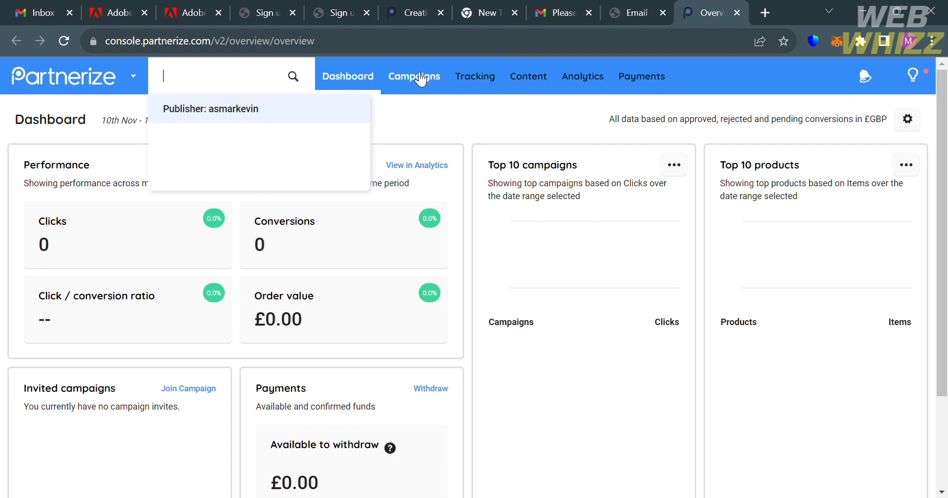
Search the Manage campaigns list for 'adobe'
click(422, 79)
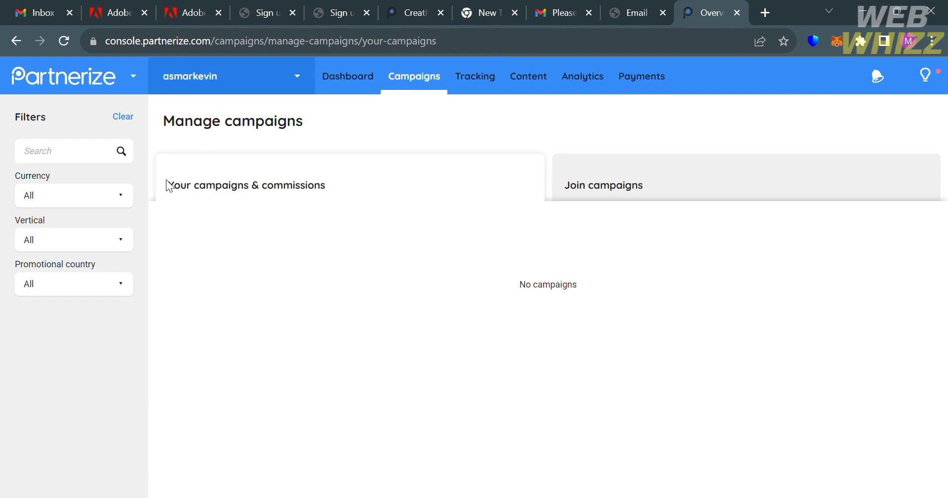
click(71, 162)
text(adobe)
Search Join campaigns for 'adobe', then clear the filter to list all joinable brands
click(739, 180)
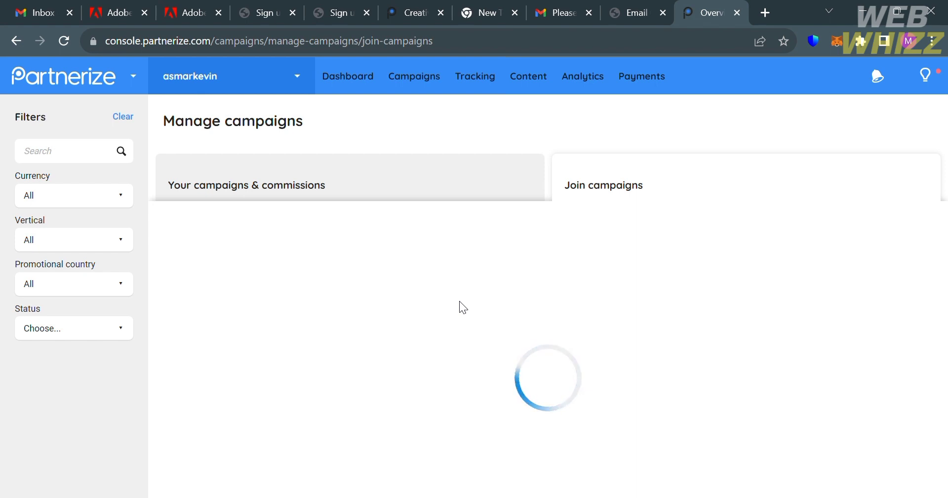
click(90, 157)
text(adob)
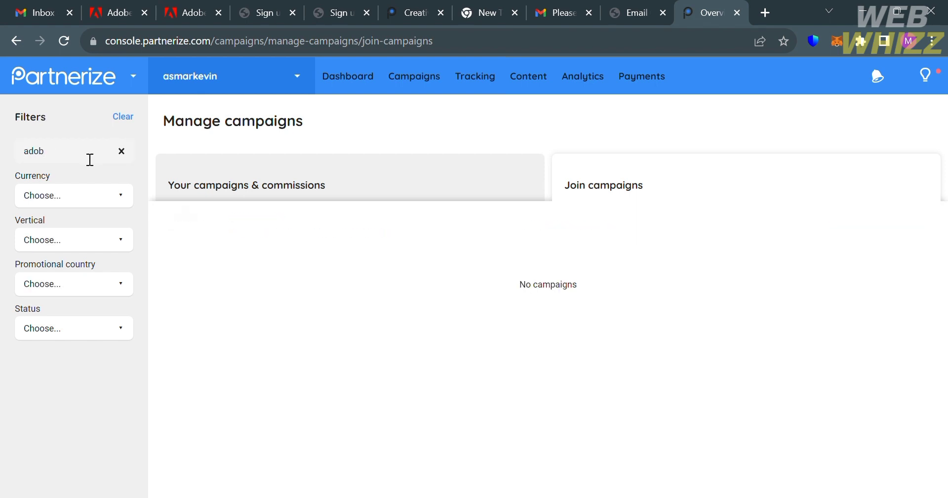
text(e)
click(130, 123)
click(124, 117)
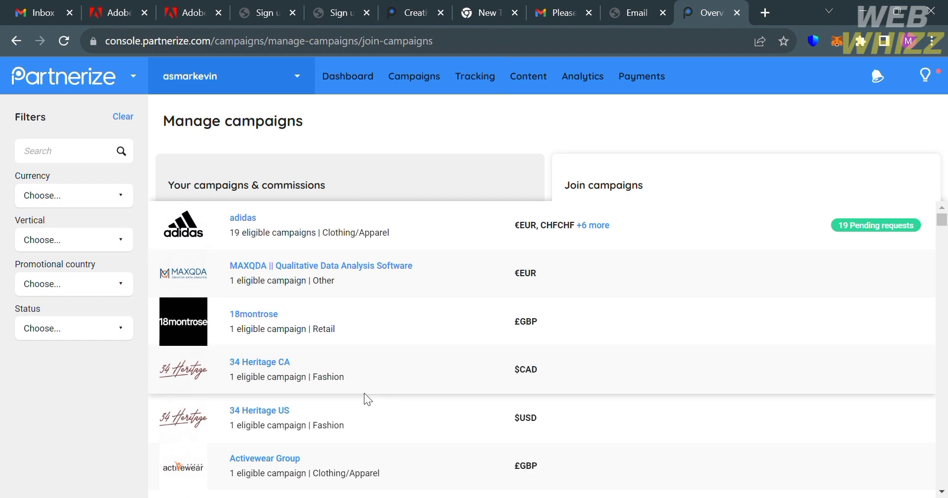
scroll(364, 394, down, 5)
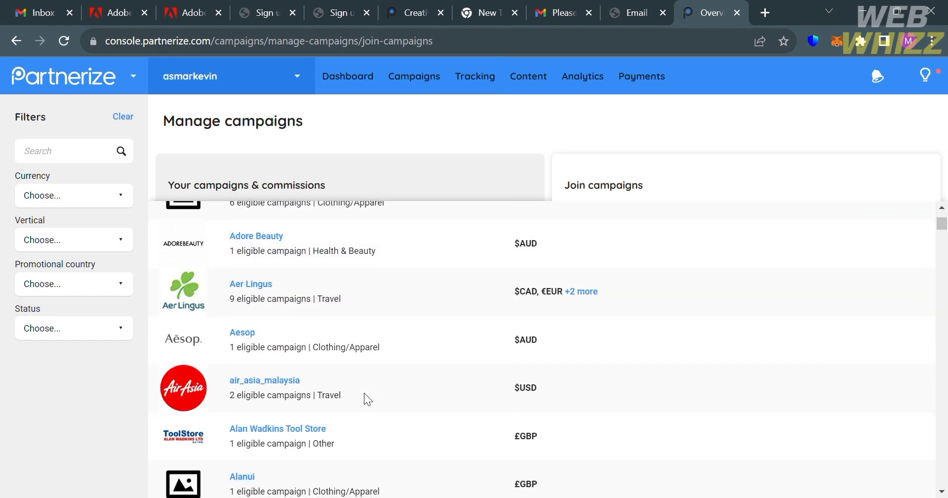
scroll(365, 394, up, 5)
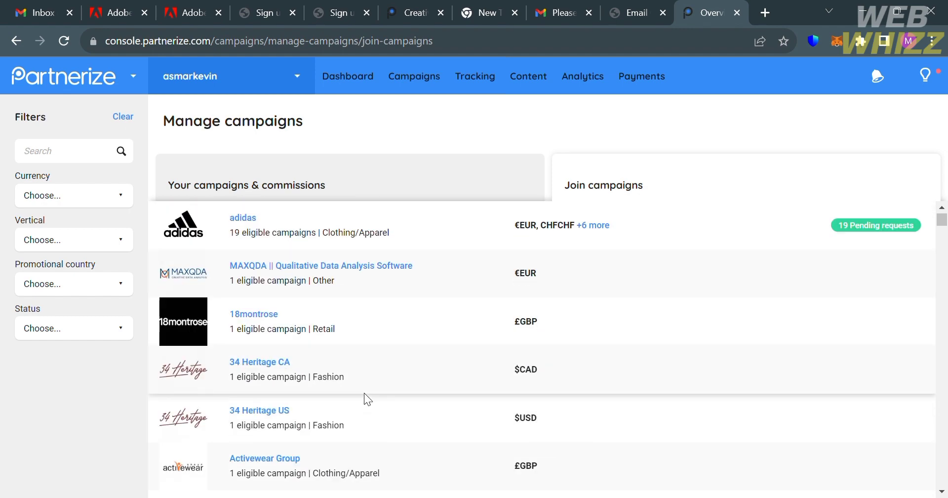
Open the adidas brand details, read its description, and expand Requested & rejected (19)
click(261, 220)
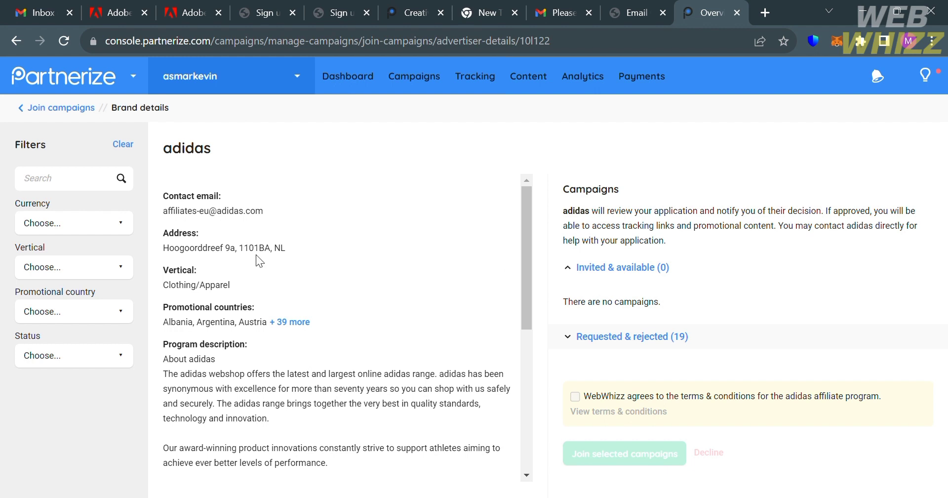
scroll(325, 333, down, 2)
scroll(325, 333, down, 1)
scroll(325, 334, up, 2)
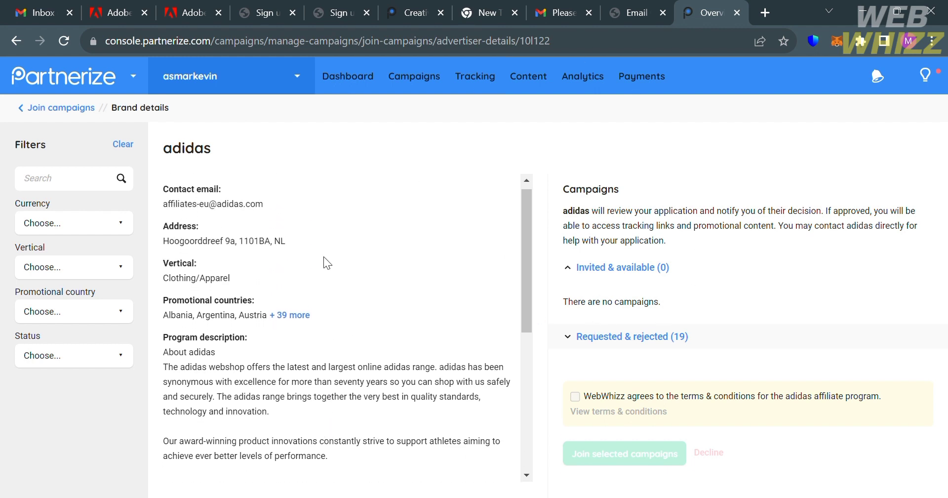
scroll(324, 257, down, 2)
scroll(325, 257, down, 1)
scroll(325, 257, down, 2)
scroll(325, 257, down, 1)
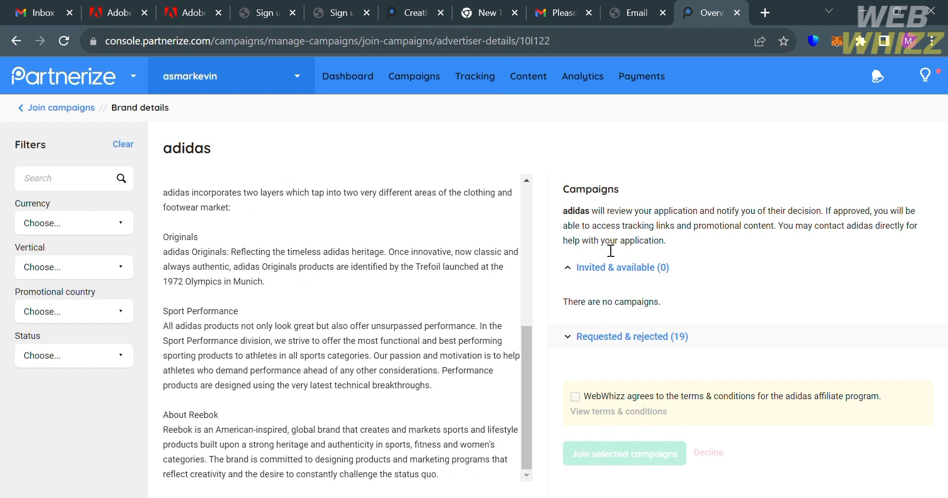
click(578, 340)
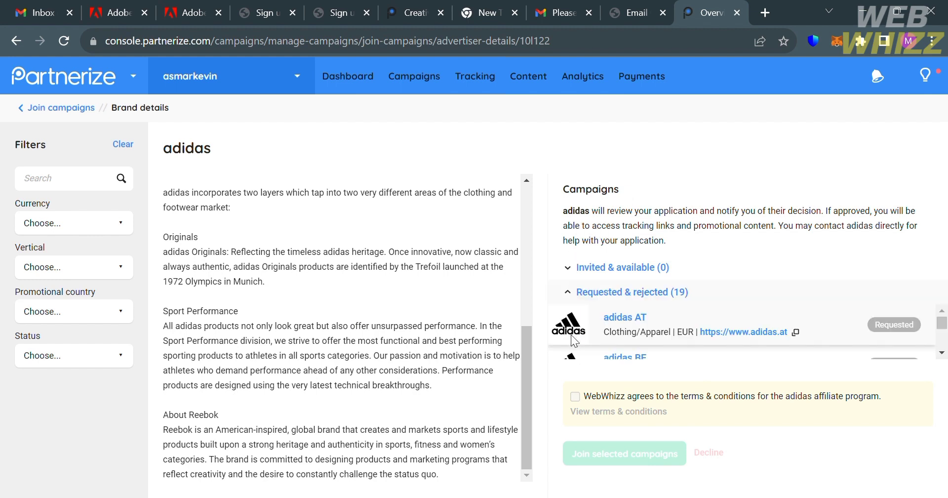
scroll(724, 341, up, 2)
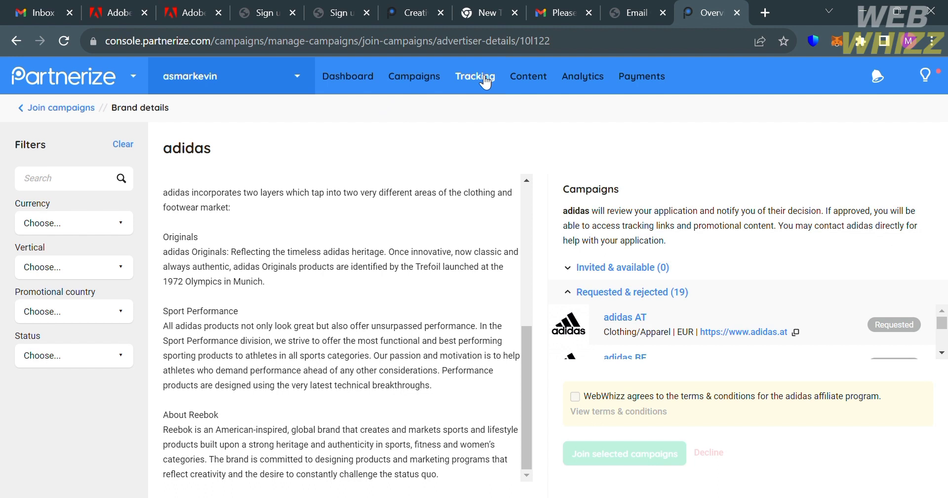
Go to the Tracking page, which finds no campaigns for a tracking link
click(487, 82)
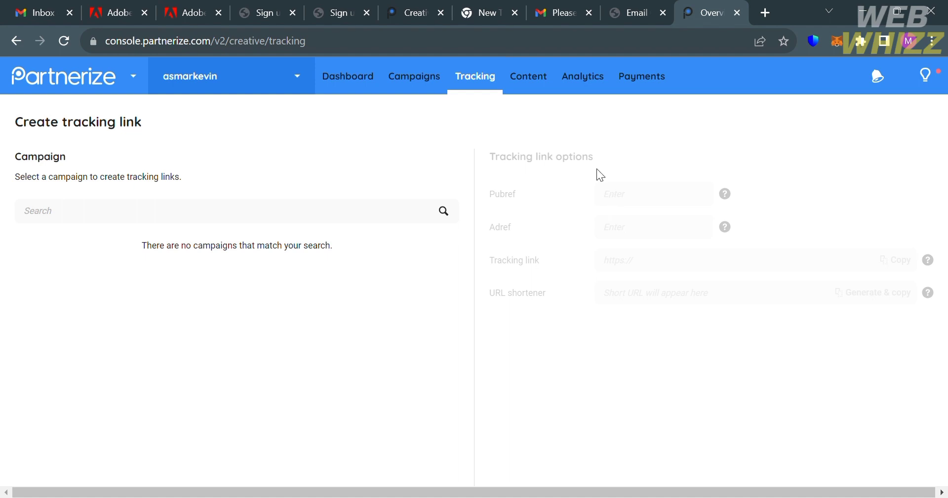
Review Partnerize's empty Content and Analytics pages and the £0.00 Payments summary
click(539, 79)
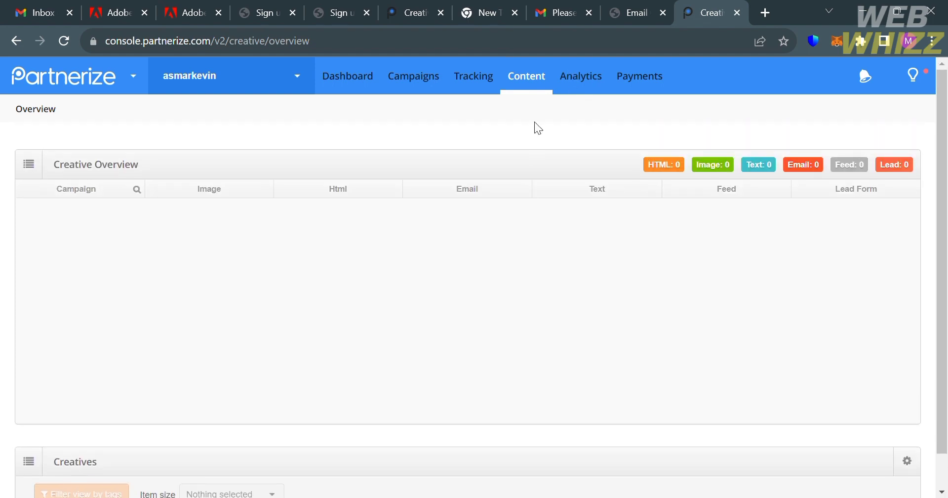
click(592, 87)
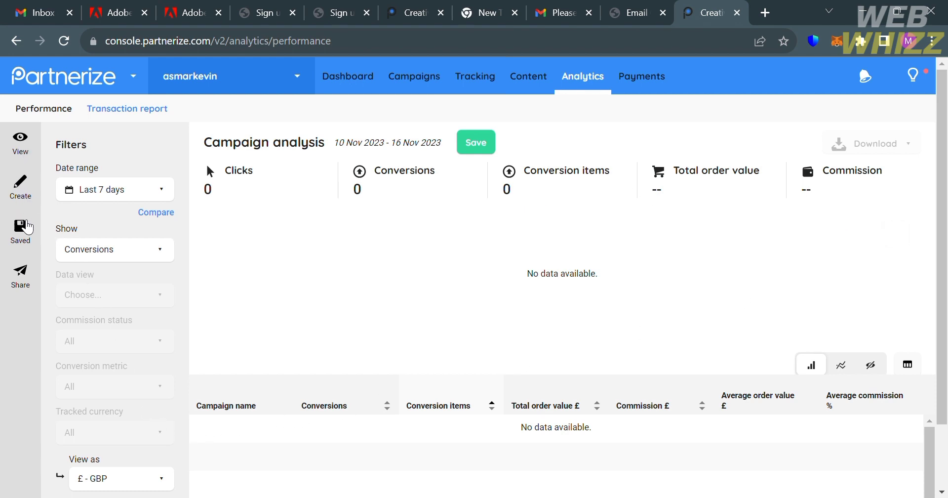
click(642, 77)
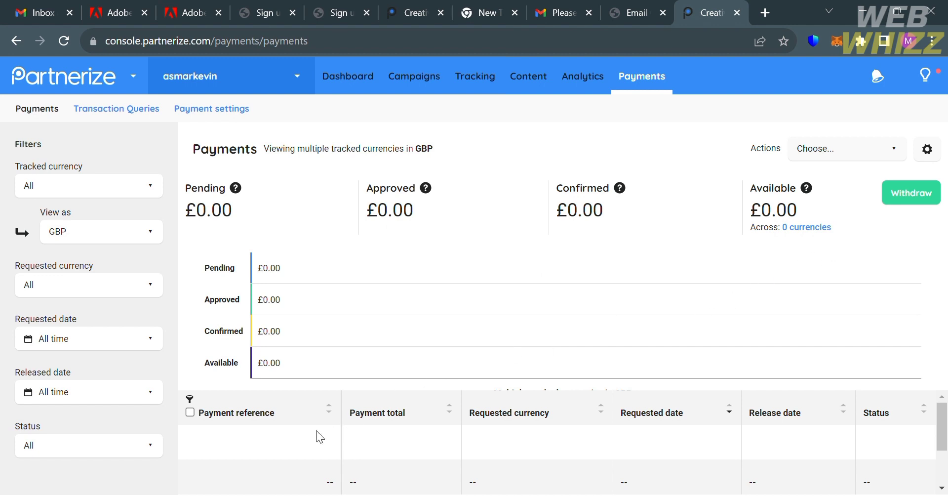
scroll(316, 431, down, 3)
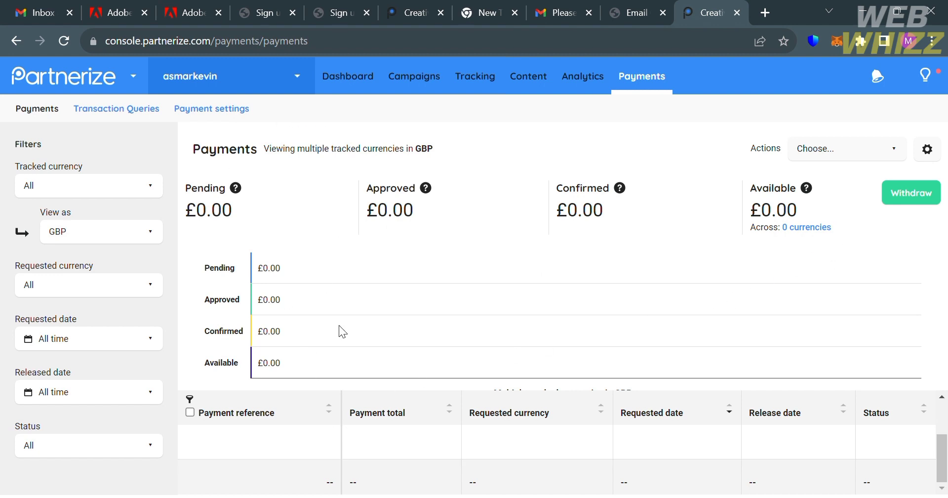